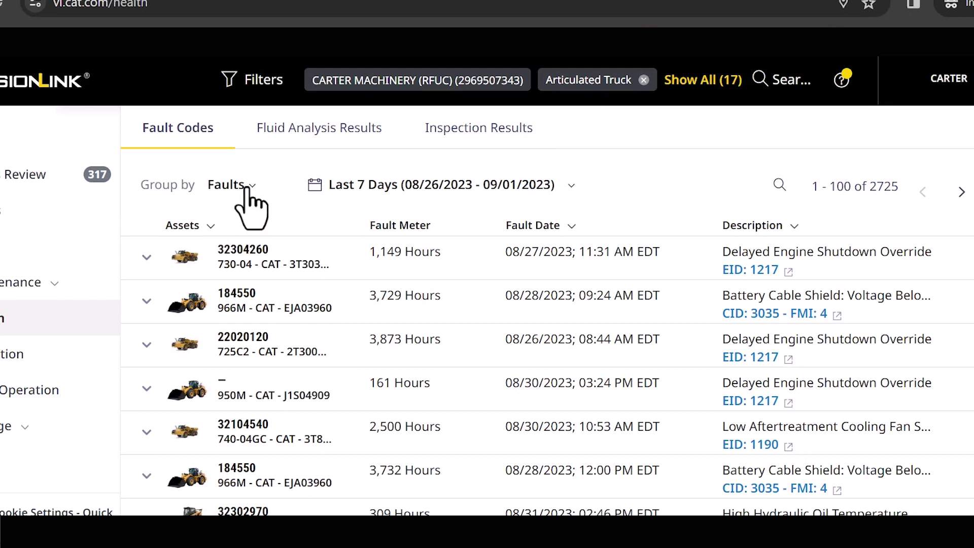
Bring up the Group by choices for the 7-day fault code list
left_click(248, 187)
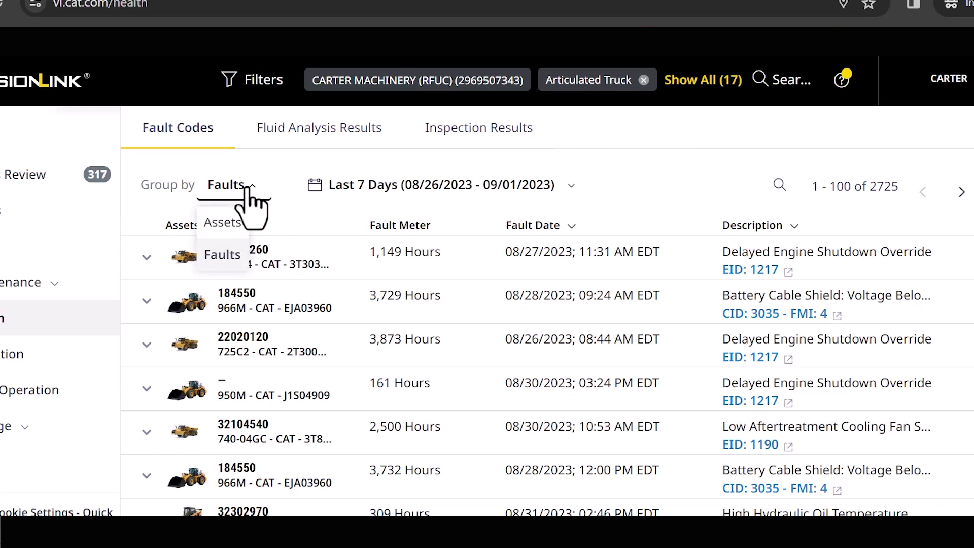
Group the fault list by Assets and expand asset 32104540's fault codes
left_click(227, 223)
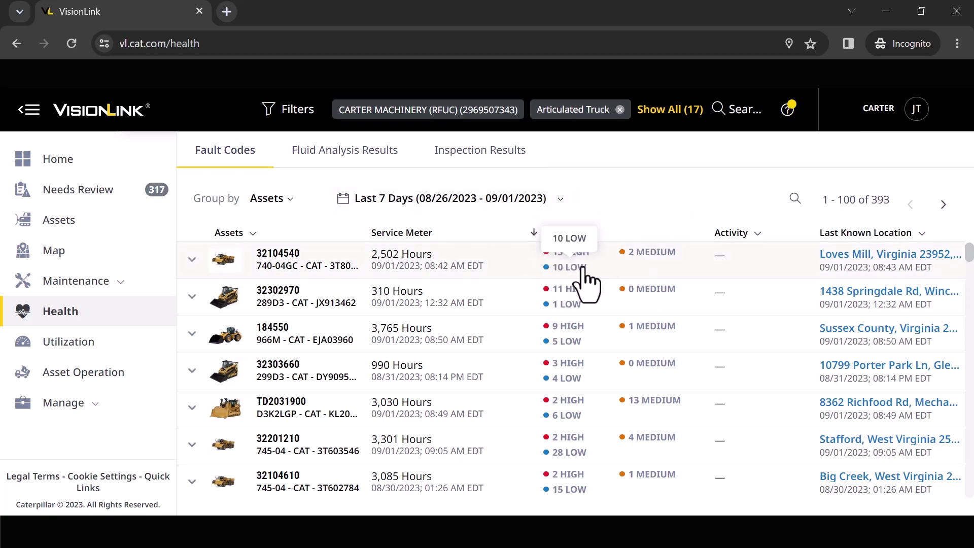
left_click(192, 260)
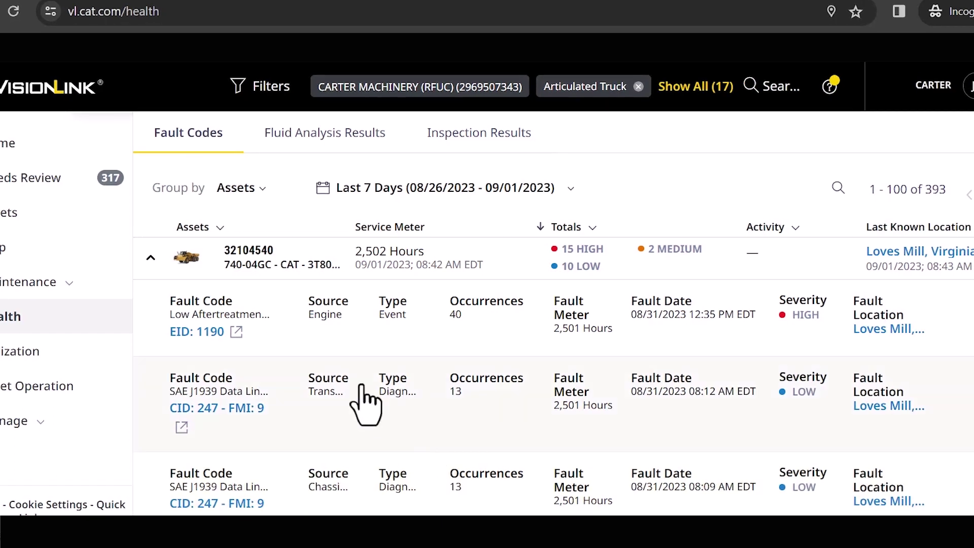
Collapse and re-expand asset 32104540's fault code details, then scroll down the list
left_click(151, 259)
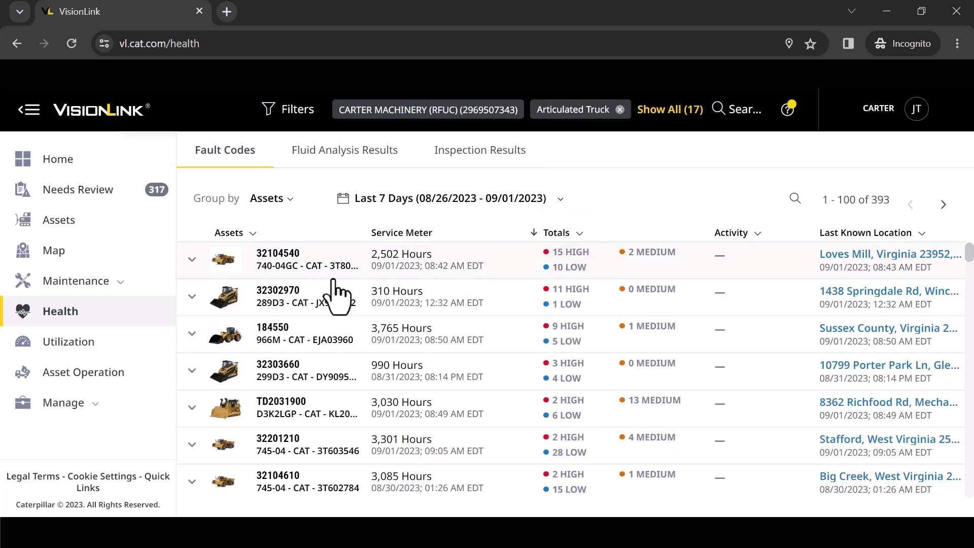
left_click(191, 260)
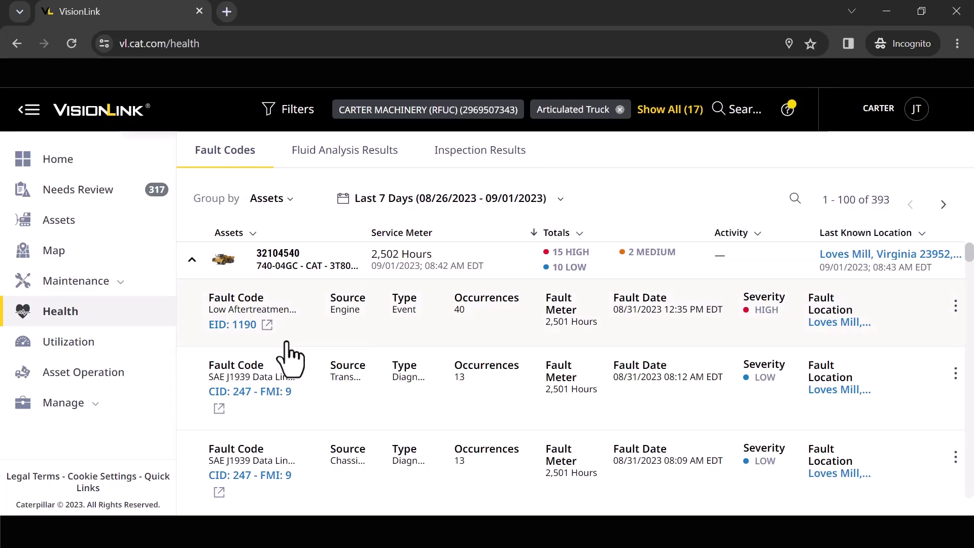
scroll(274, 330, "down", 2)
Scroll back up the asset-grouped Health list of 393 assets
scroll(248, 266, "up", 2)
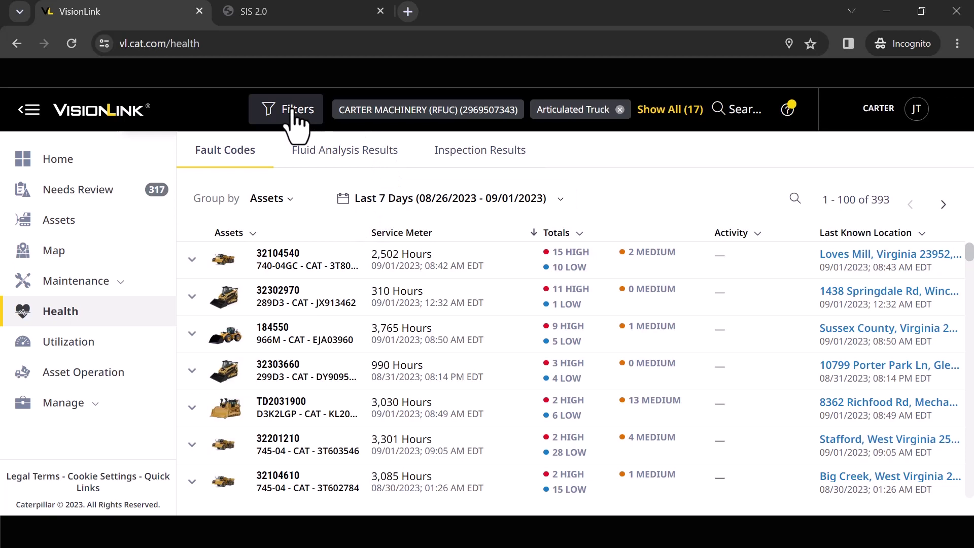
Filter the Health list to High and Medium severity, Event-type fault codes
left_click(287, 109)
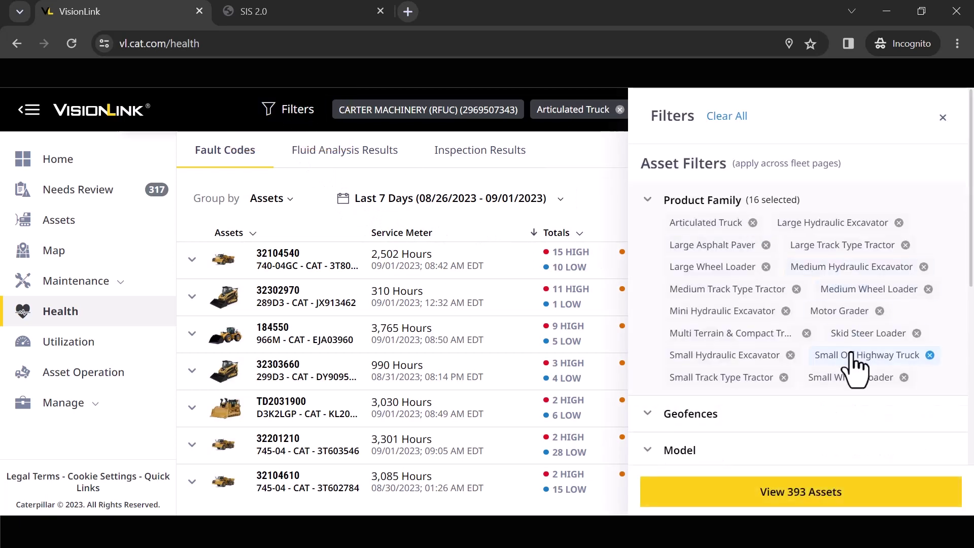
scroll(814, 441, "down", 6)
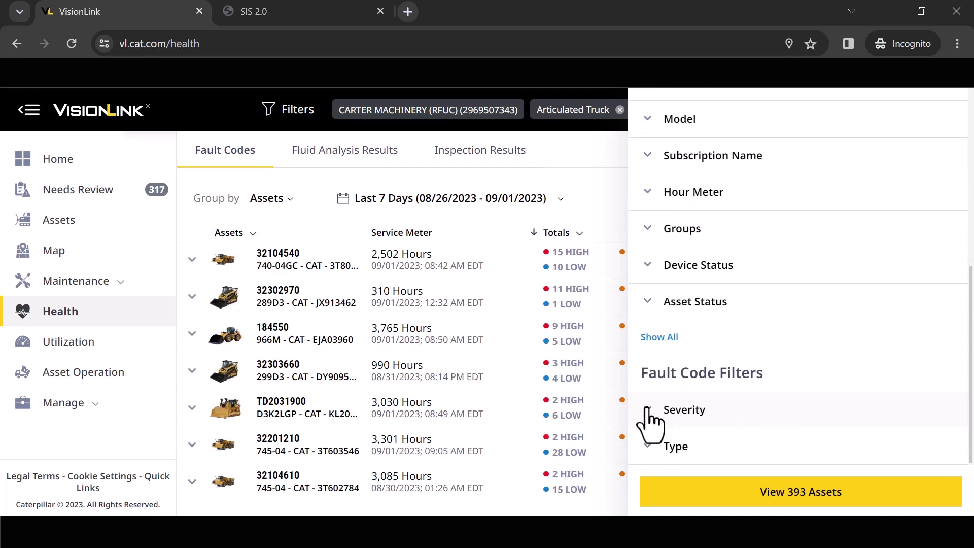
scroll(652, 420, "down", 2)
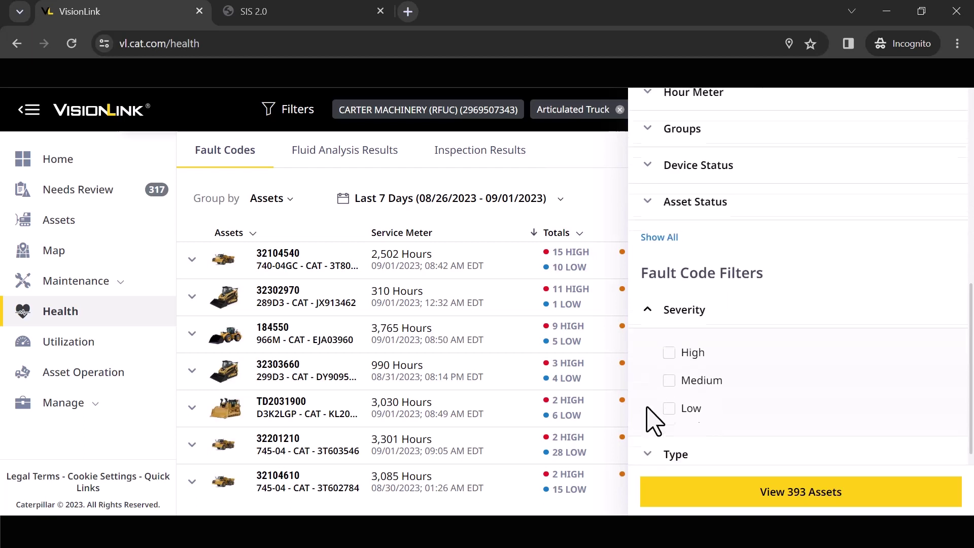
left_click(669, 345)
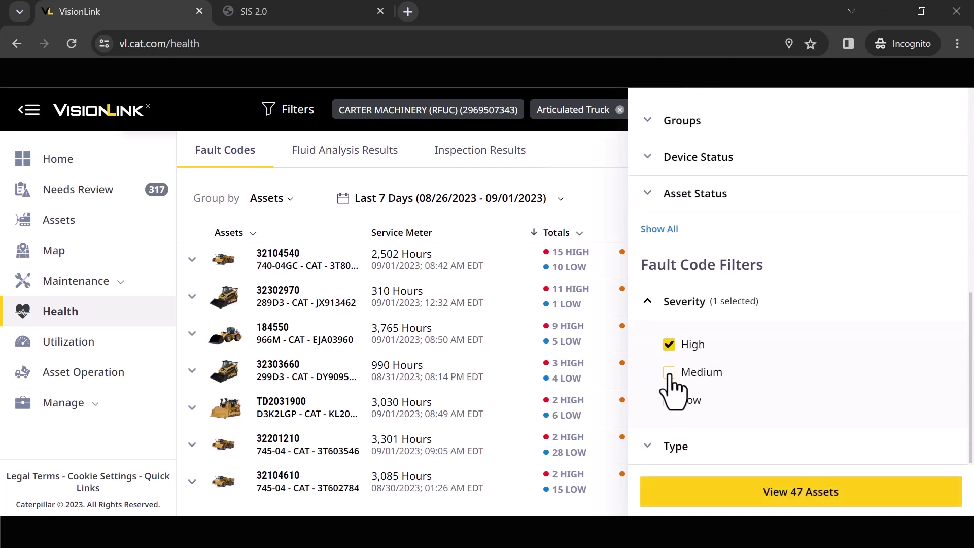
left_click(669, 373)
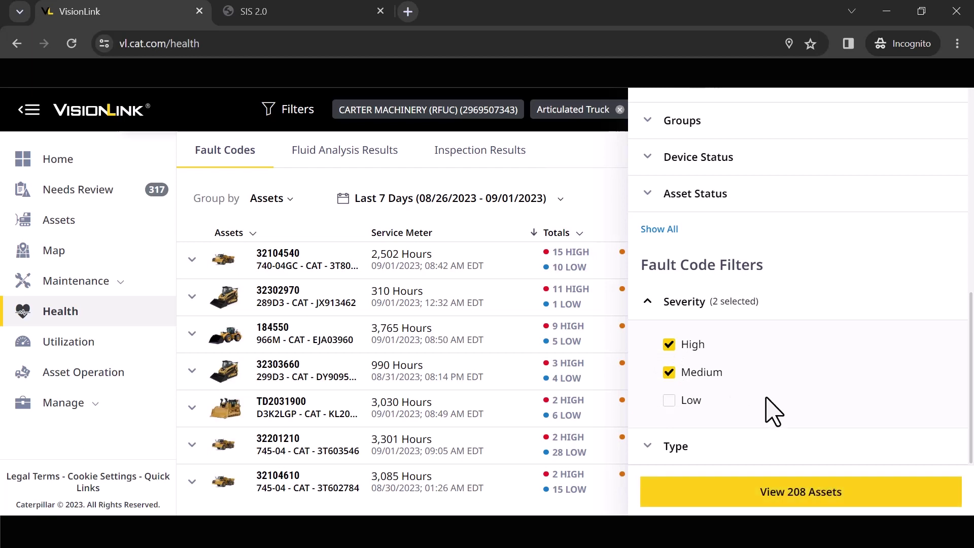
left_click(649, 446)
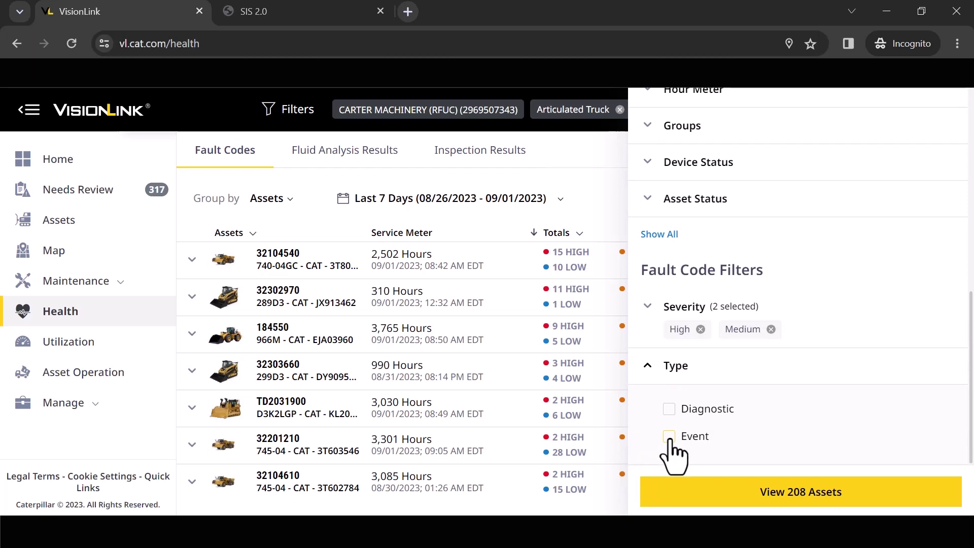
left_click(668, 437)
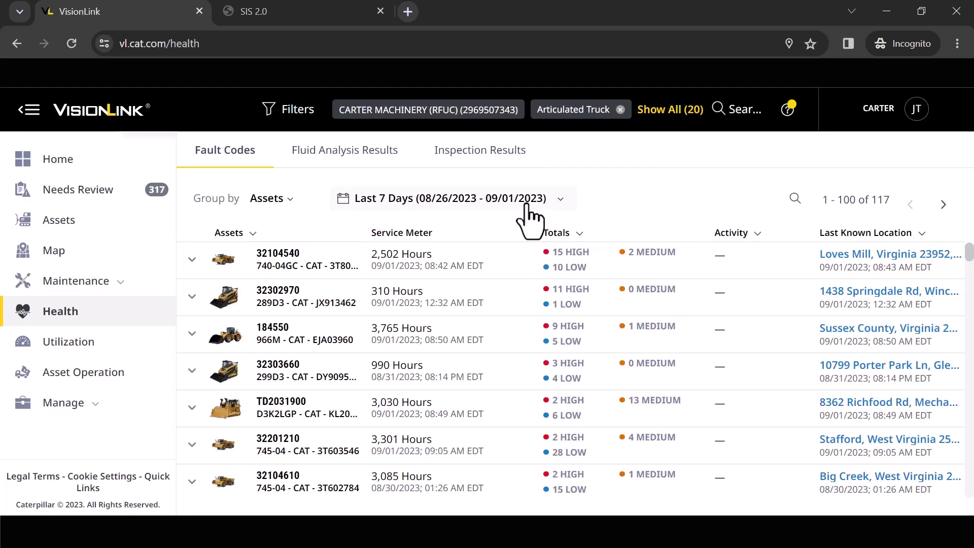
left_click(527, 206)
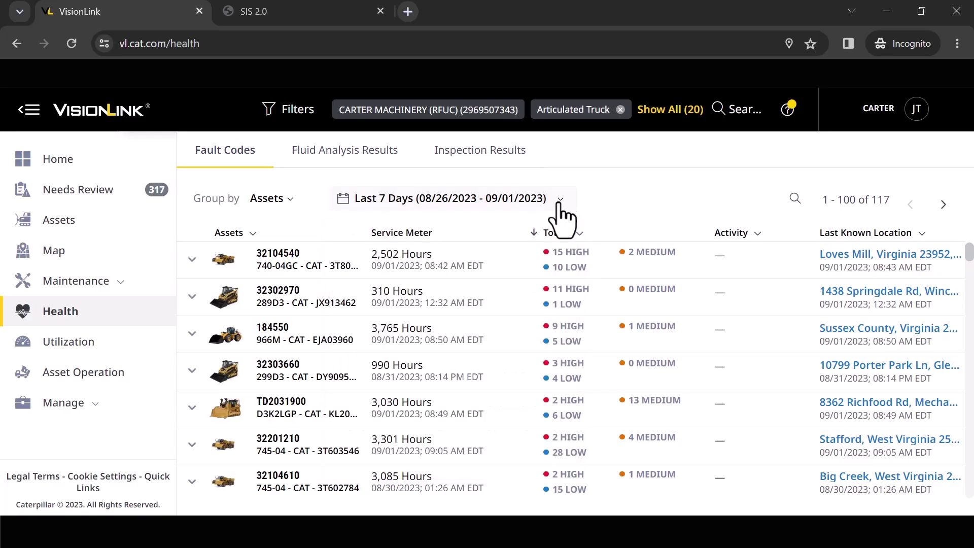
left_click(336, 153)
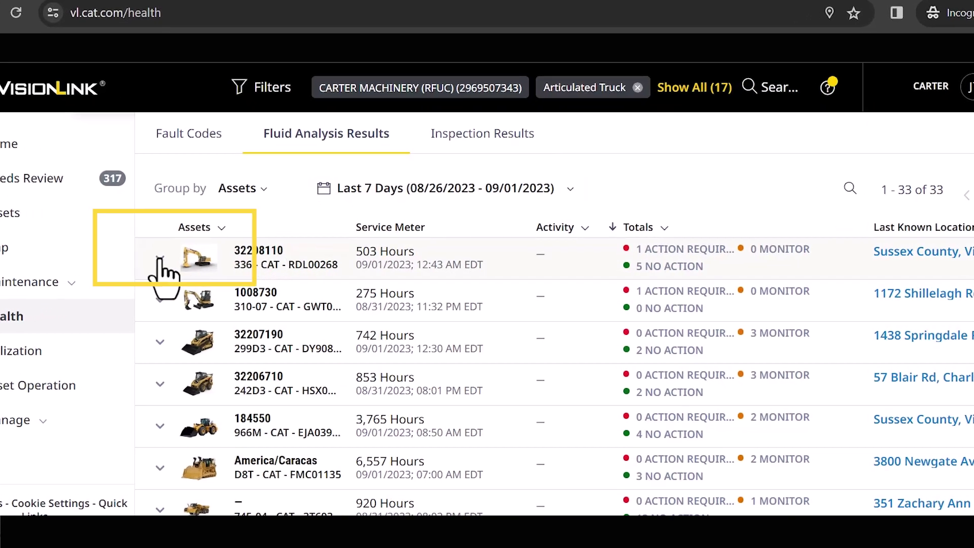
Expand asset 32208110's fluid samples and reveal the Recommendation info
left_click(154, 262)
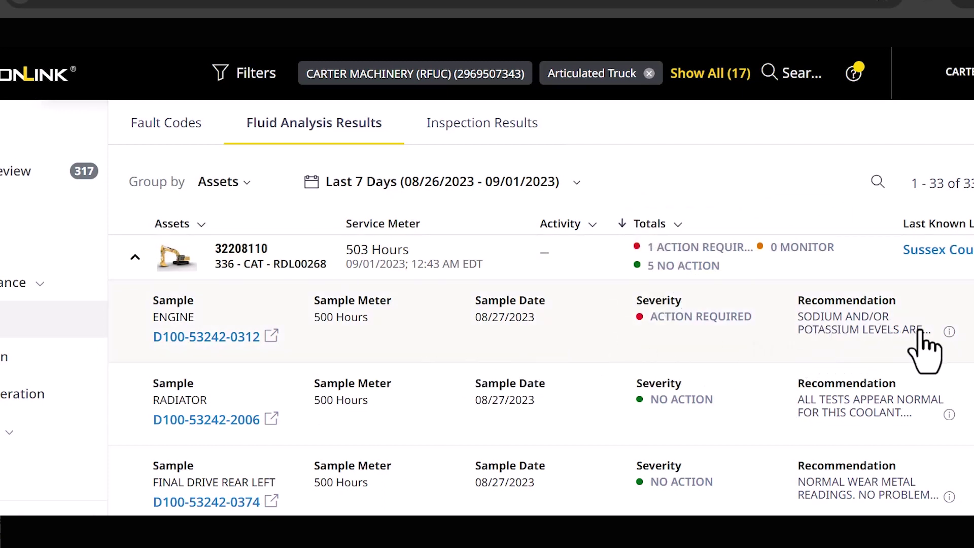
mouse_move(945, 332)
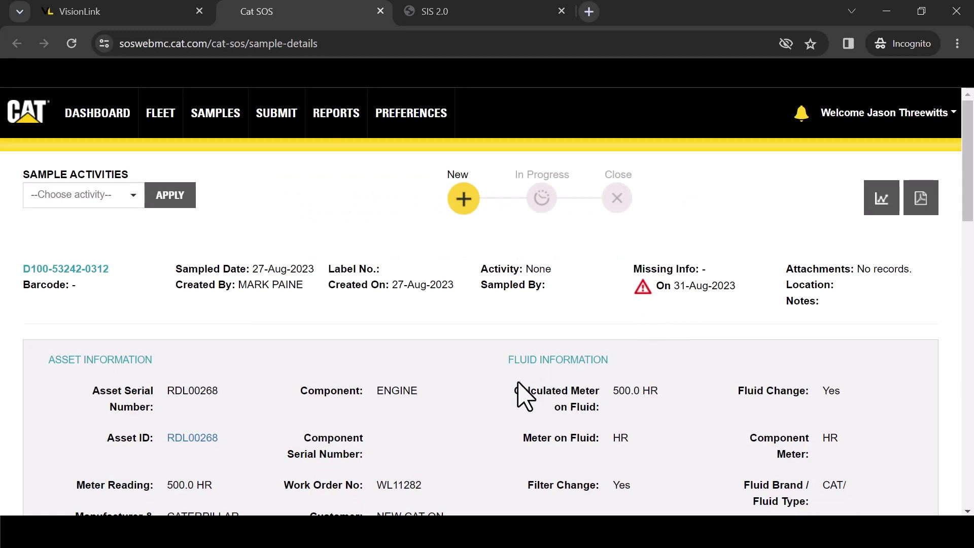
scroll(522, 396, "down", 9)
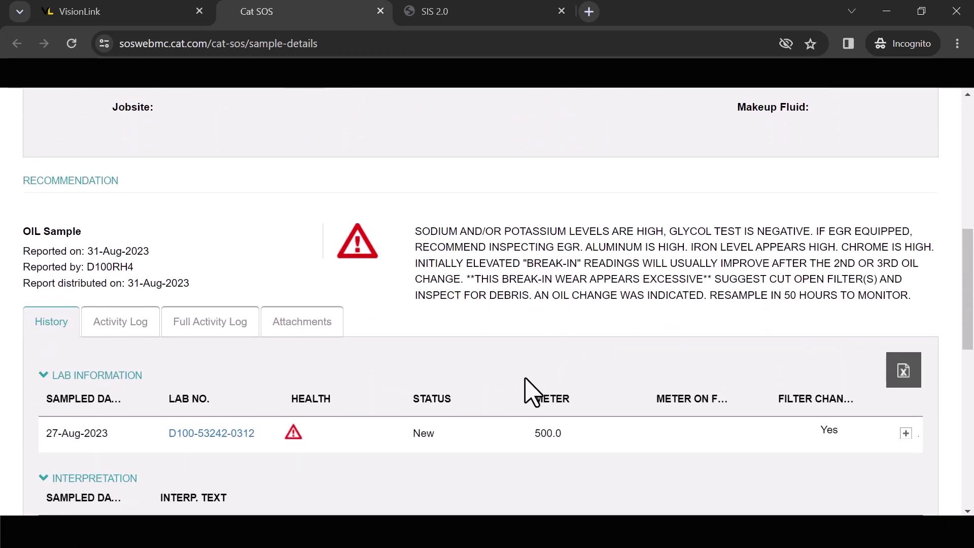
scroll(526, 396, "down", 3)
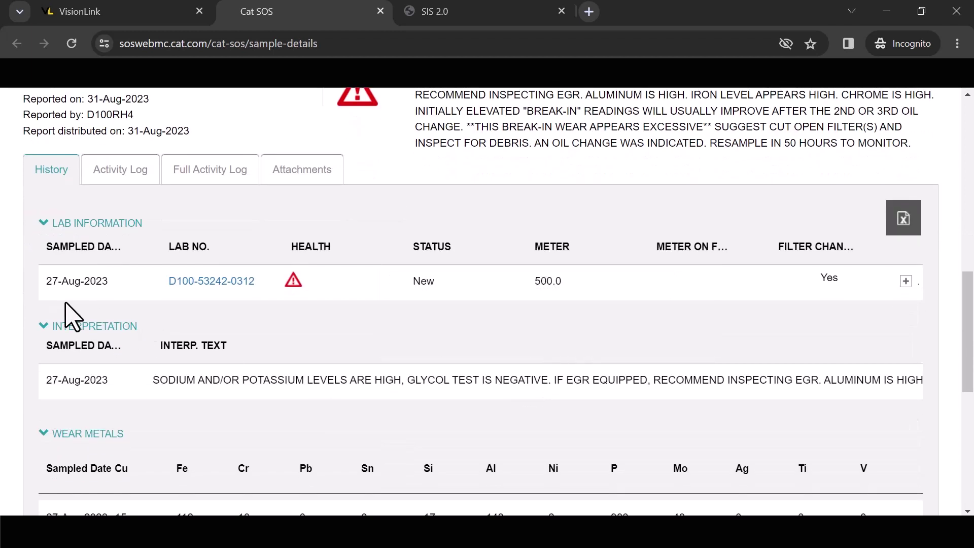
scroll(507, 335, "up", 10)
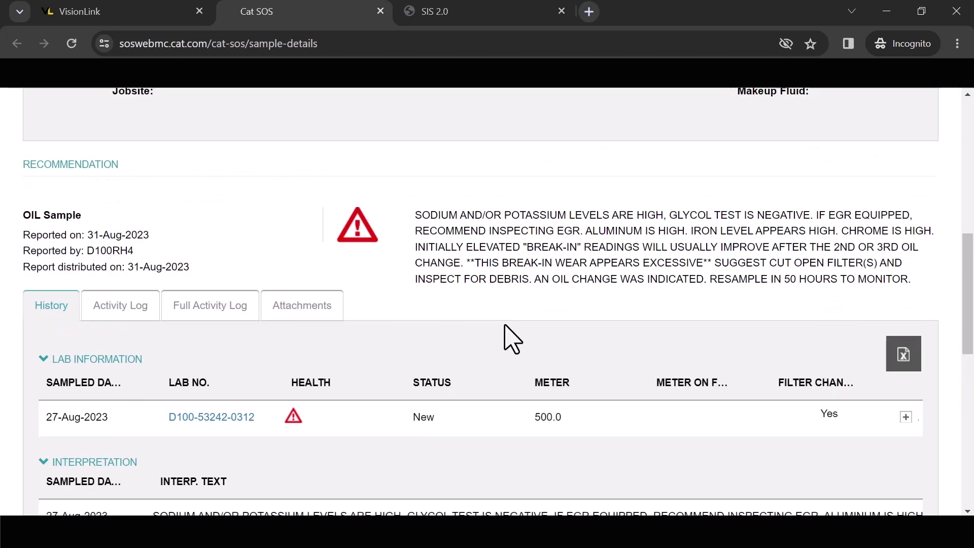
scroll(526, 335, "up", 3)
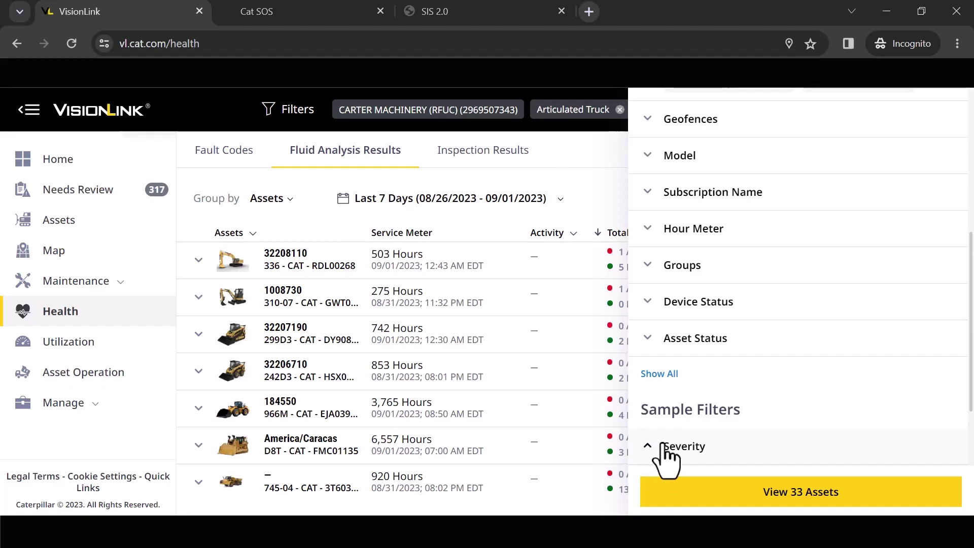
Limit fluid samples to Action Required and Monitor severities, showing the 13 matching assets
scroll(667, 458, "down", 2)
left_click(671, 382)
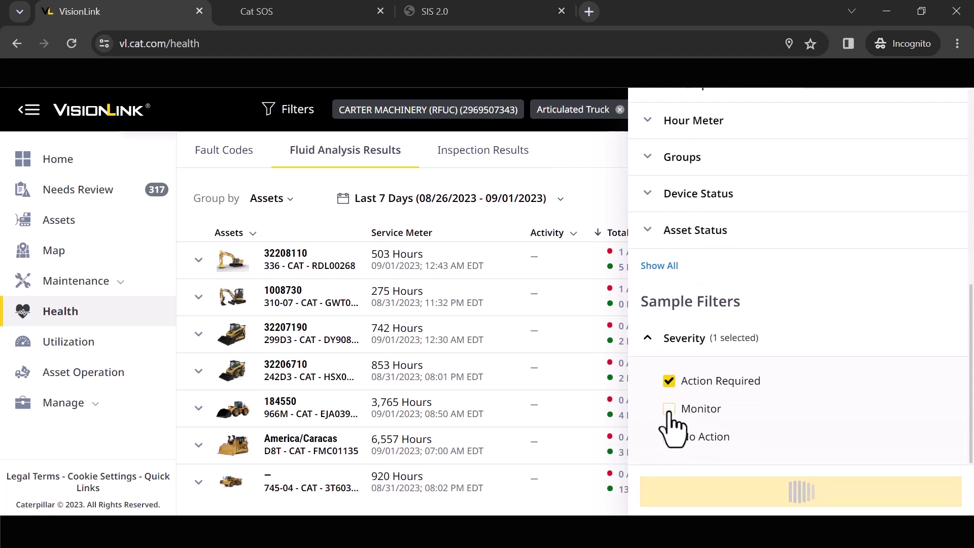
left_click(671, 408)
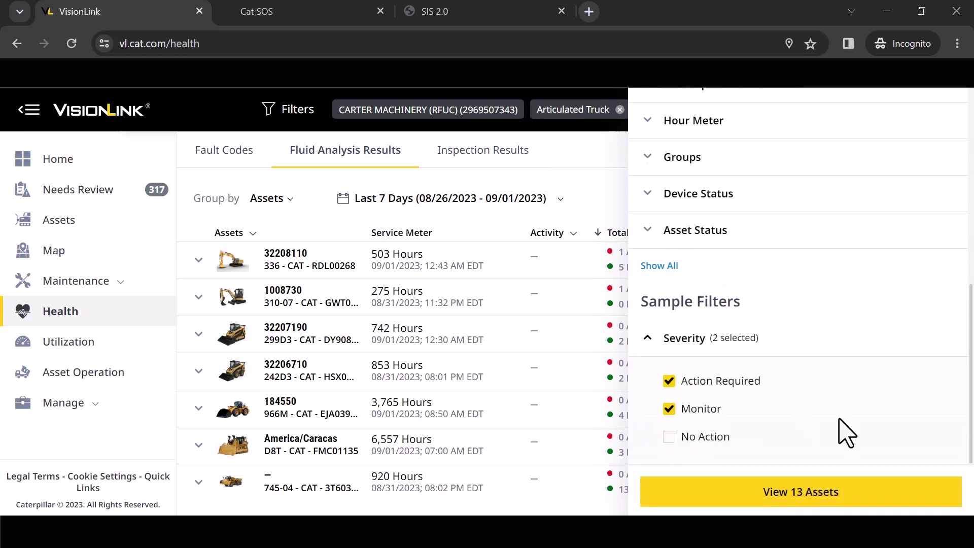
left_click(818, 498)
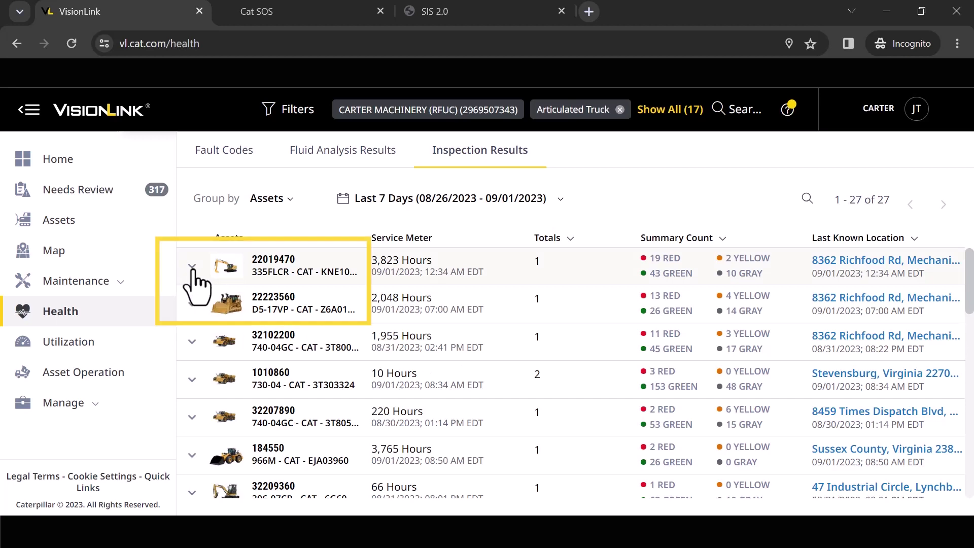
Expand asset 22019470 in Inspection Results to show its inspections
left_click(191, 266)
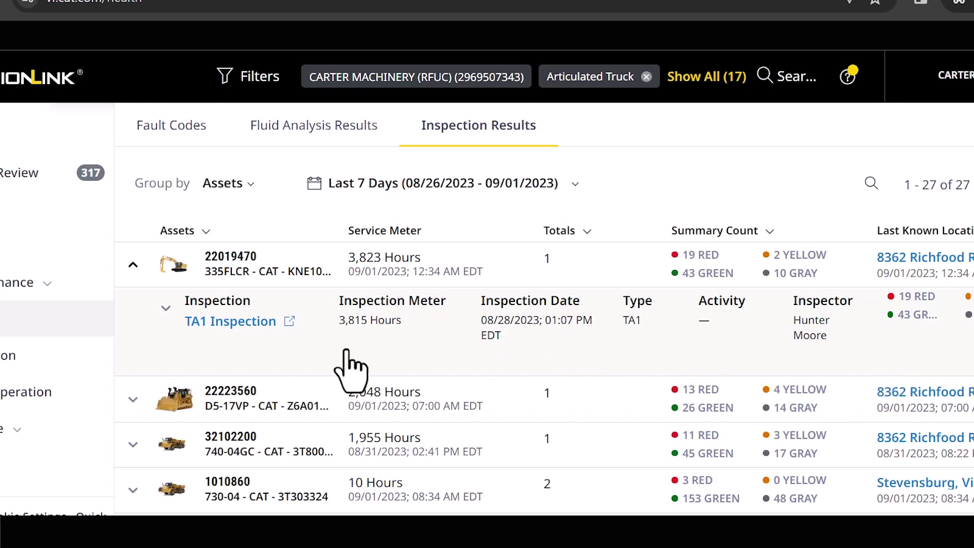
Bring up the full TA1 Inspection report for asset 22019470 in Cat Inspect Web
left_click(231, 321)
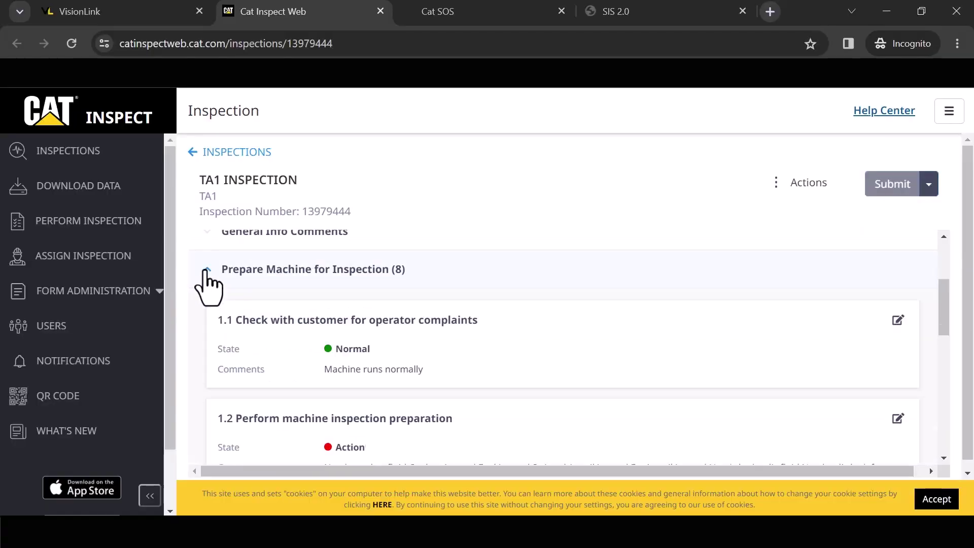
Scroll through the TA1 Inspection's checklist items in Cat Inspect Web
scroll(299, 311, "down", 5)
scroll(298, 315, "up", 2)
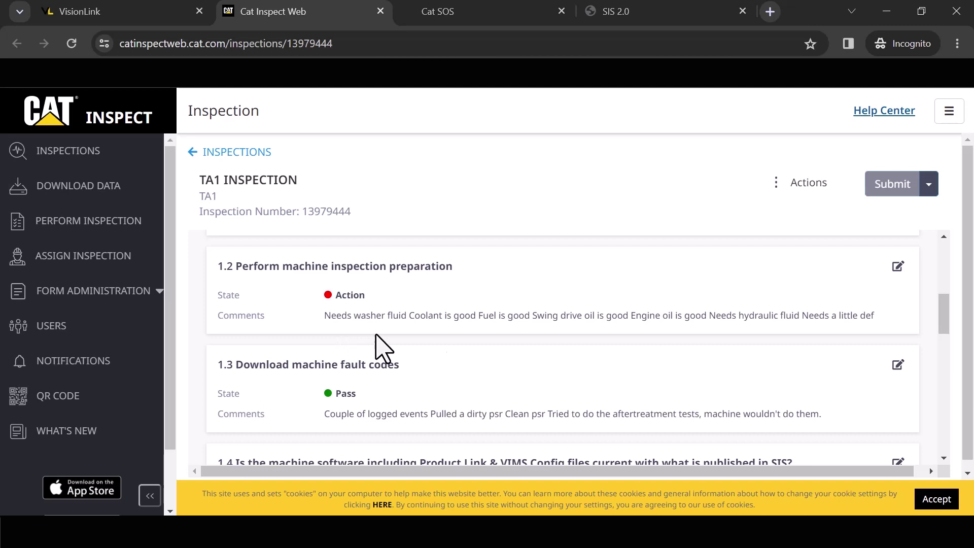
scroll(576, 346, "down", 5)
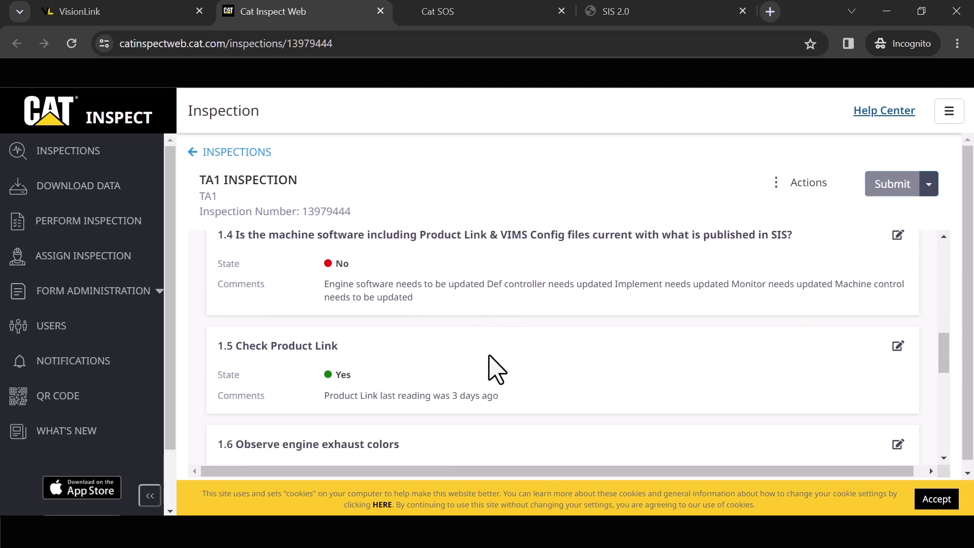
scroll(491, 361, "down", 3)
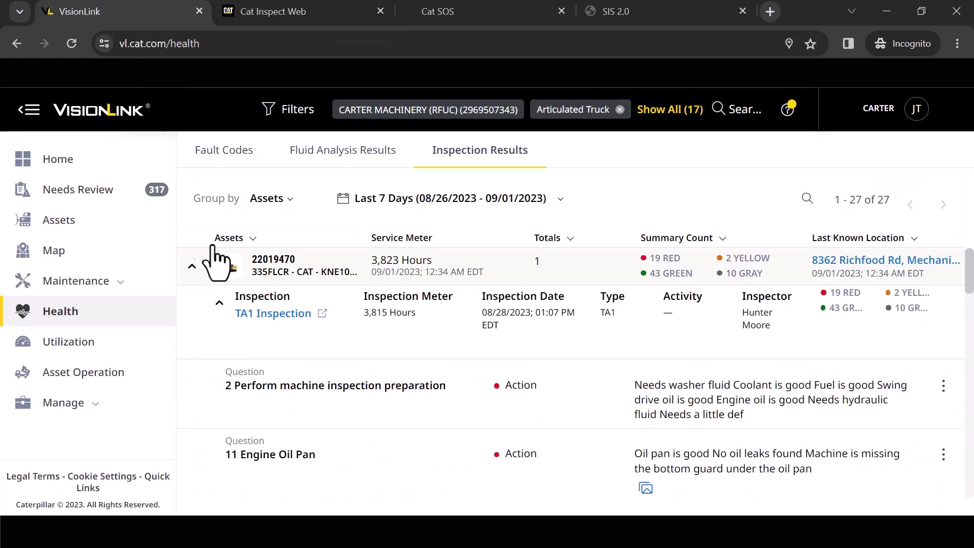
Show the Fault Codes tab grouped by Faults, listing 279 fault codes from the last 7 days
left_click(217, 162)
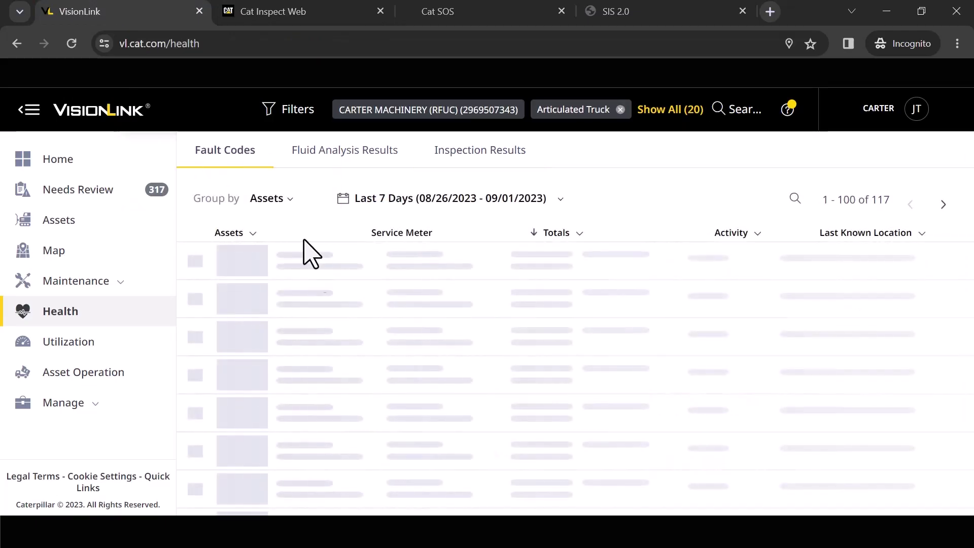
left_click(285, 201)
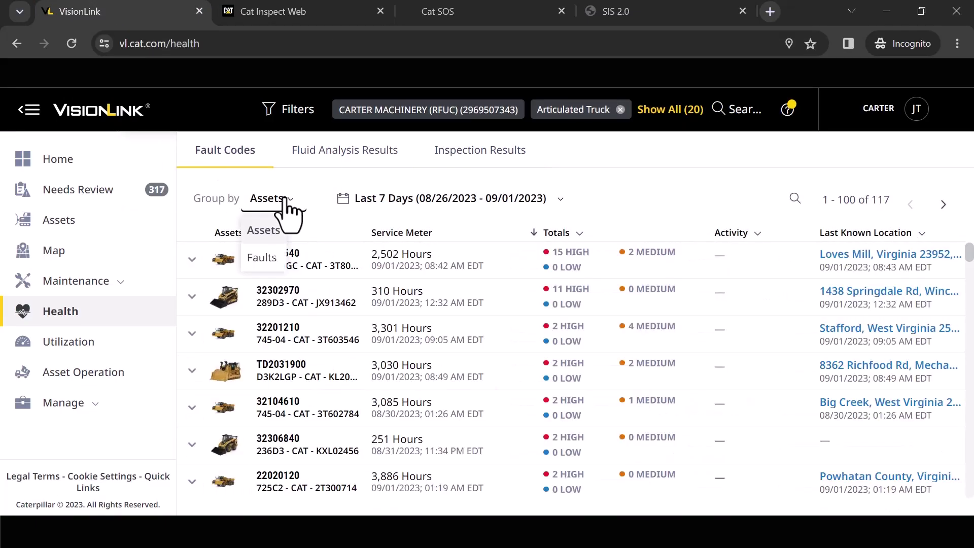
left_click(262, 258)
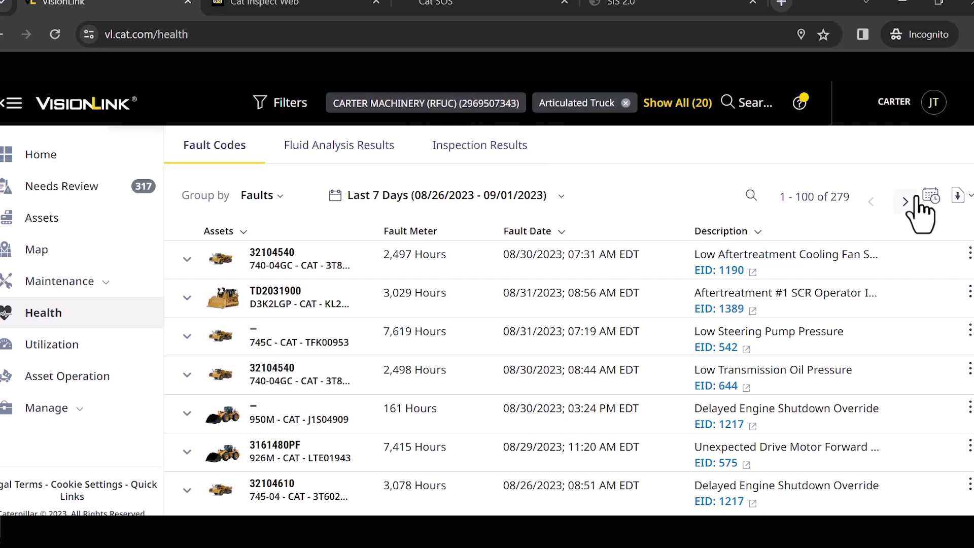
left_click(930, 197)
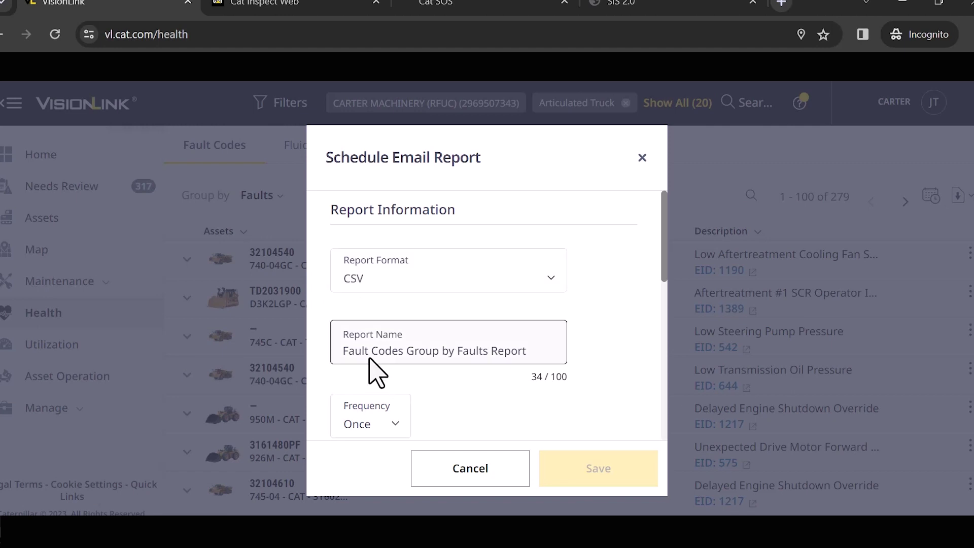
scroll(466, 365, "down", 3)
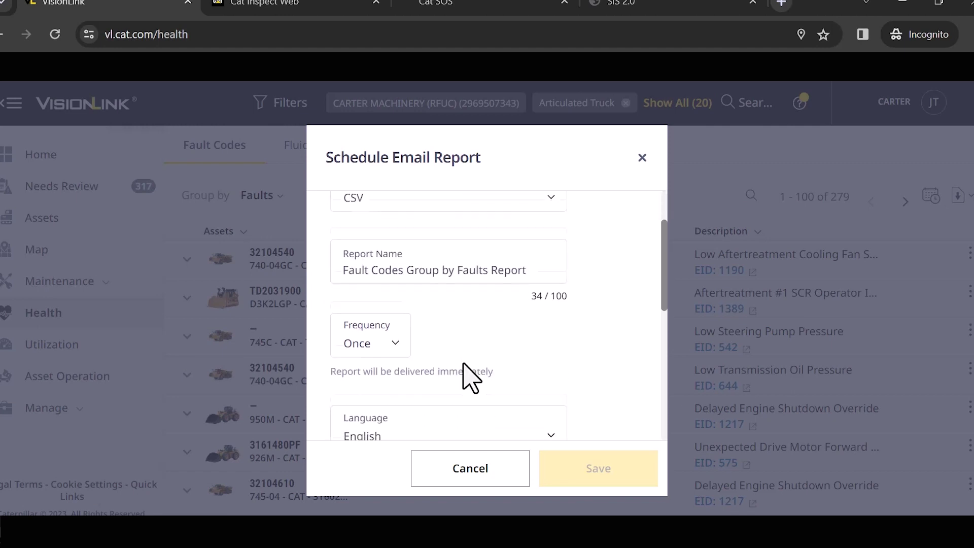
left_click(397, 276)
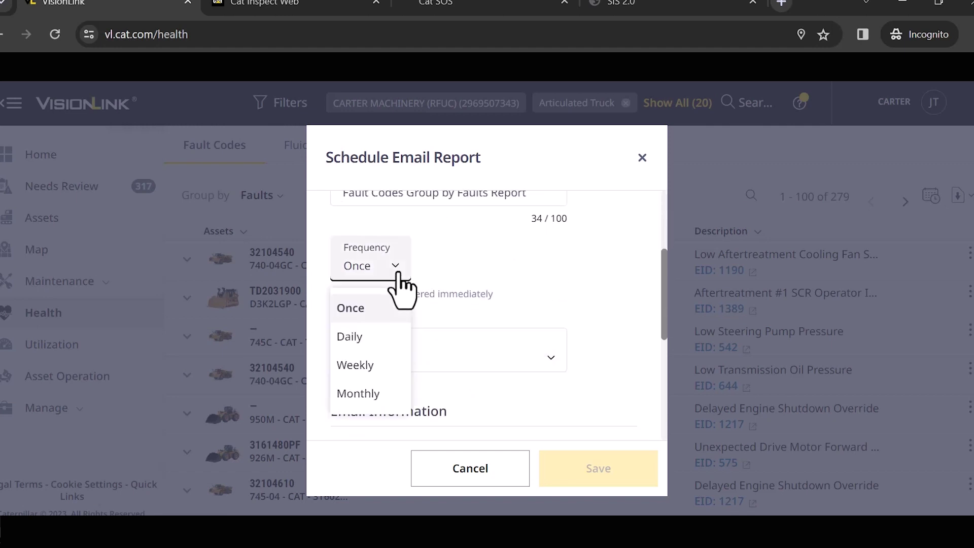
left_click(375, 394)
scroll(377, 388, "down", 2)
scroll(376, 387, "up", 2)
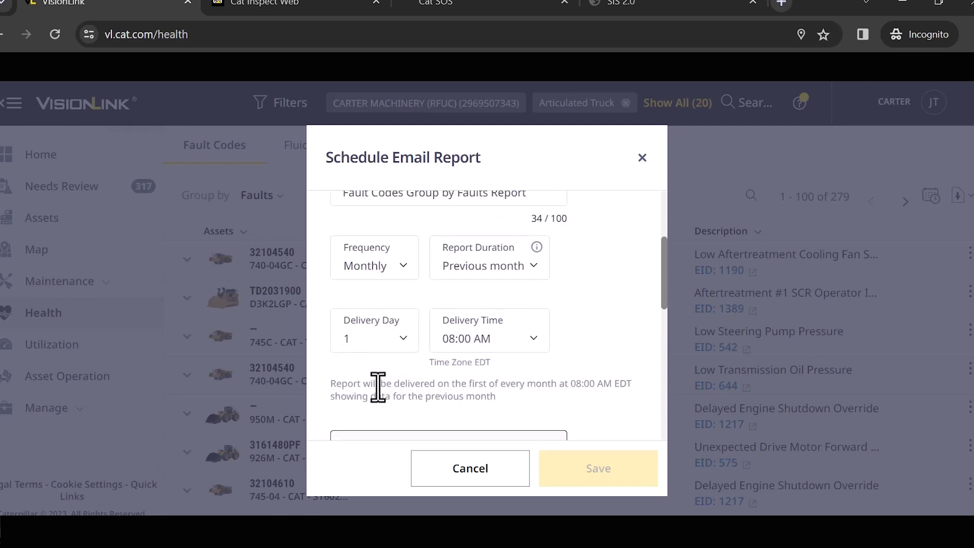
left_click(403, 339)
left_click(376, 257)
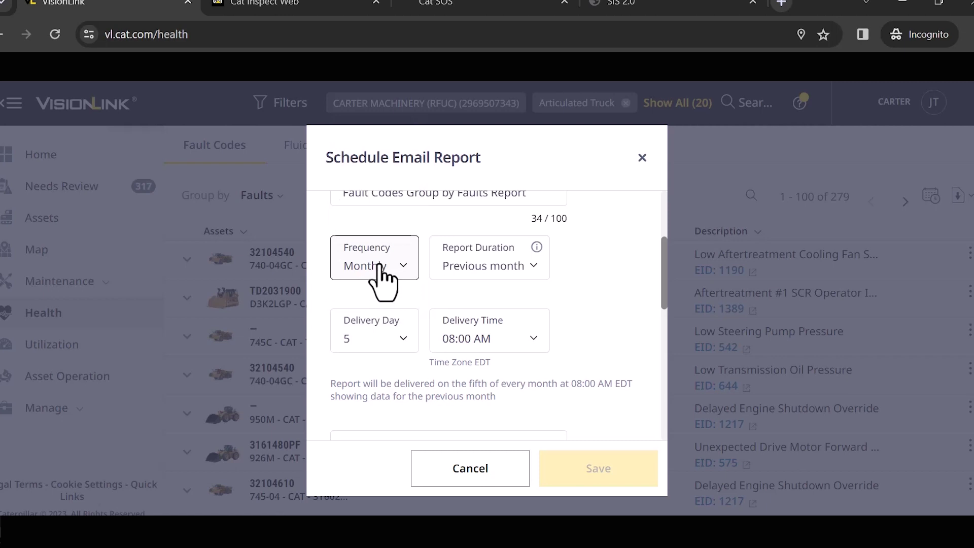
scroll(536, 355, "down", 3)
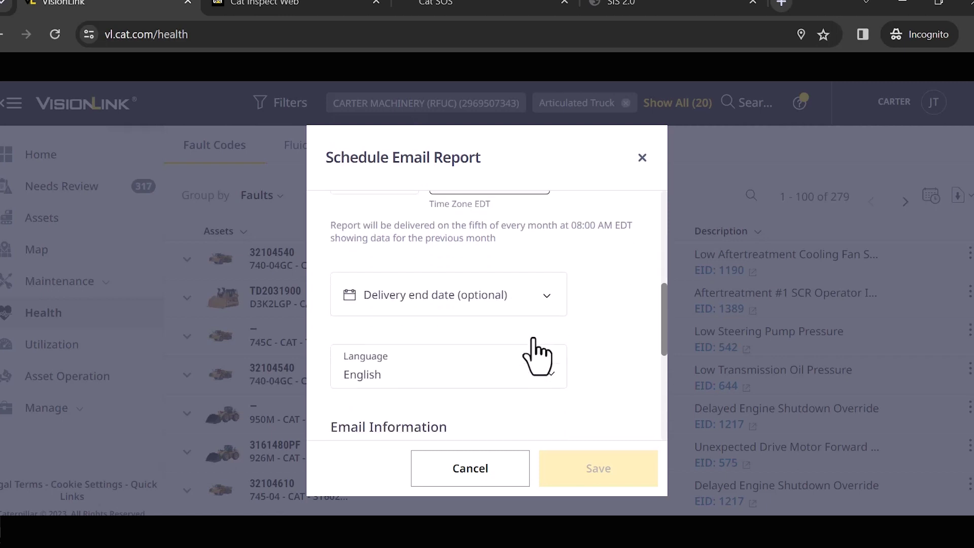
scroll(536, 355, "down", 2)
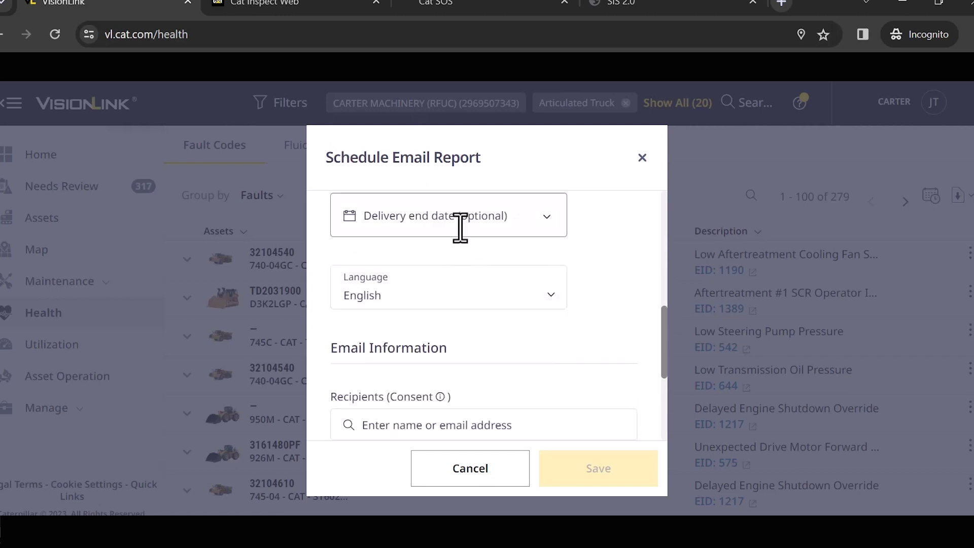
scroll(463, 337, "down", 1)
scroll(469, 340, "down", 2)
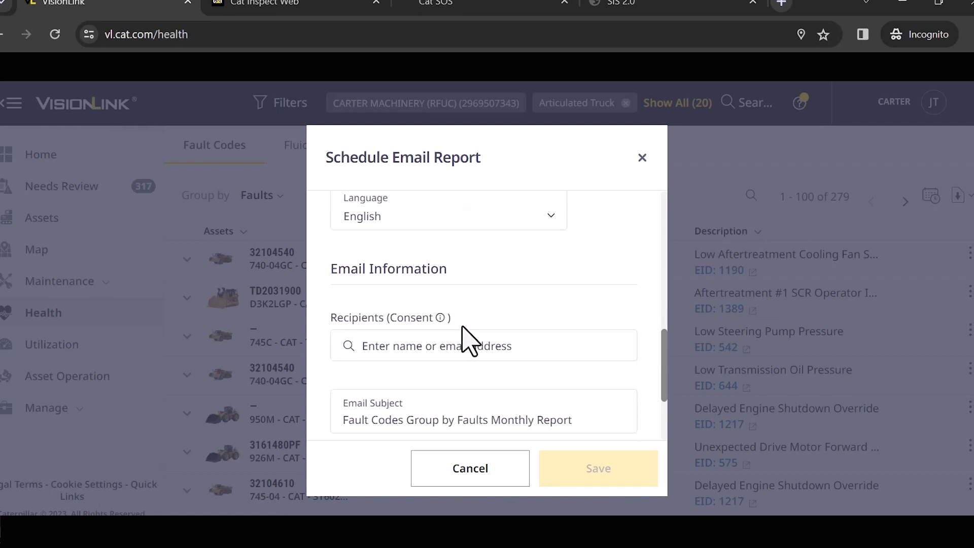
scroll(467, 339, "down", 2)
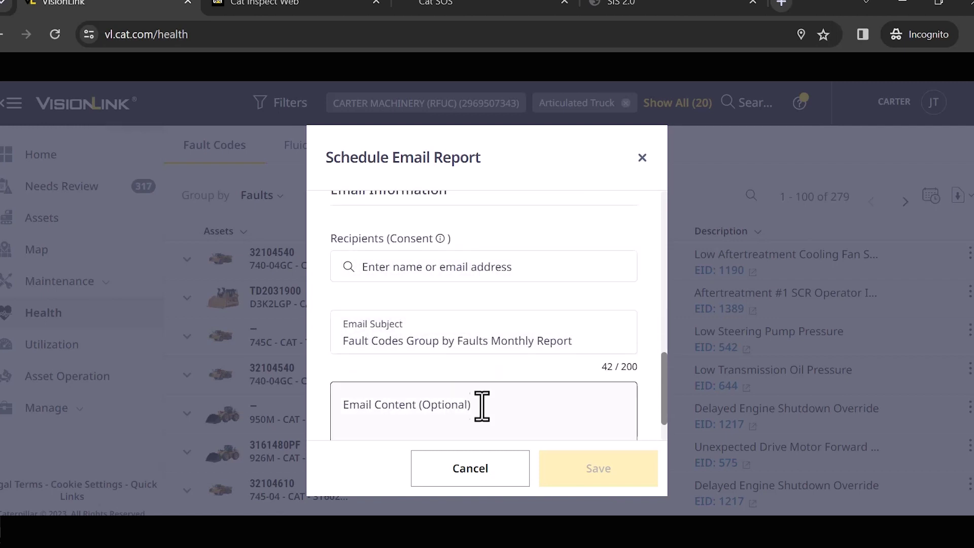
scroll(465, 409, "down", 2)
left_click(467, 374)
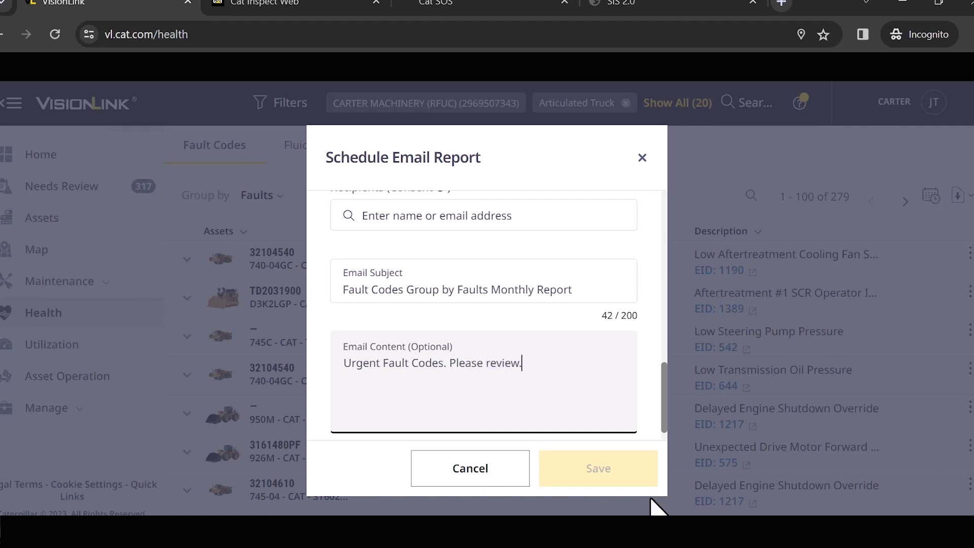
left_click(642, 162)
left_click(643, 389)
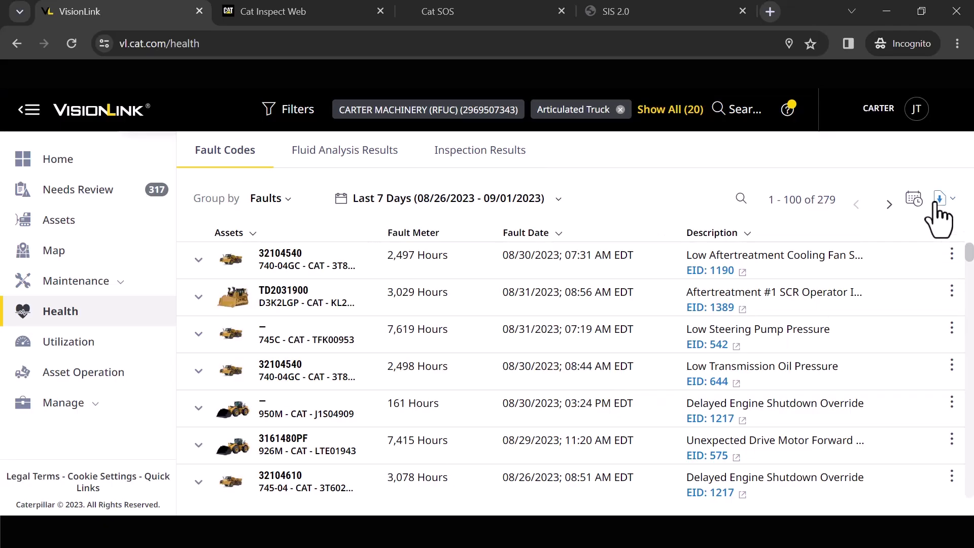
left_click(940, 198)
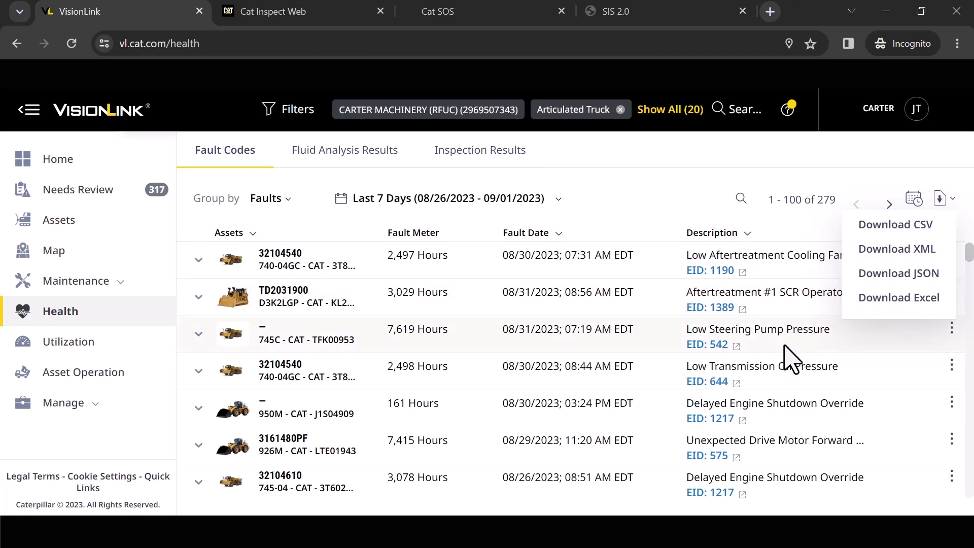
left_click(949, 201)
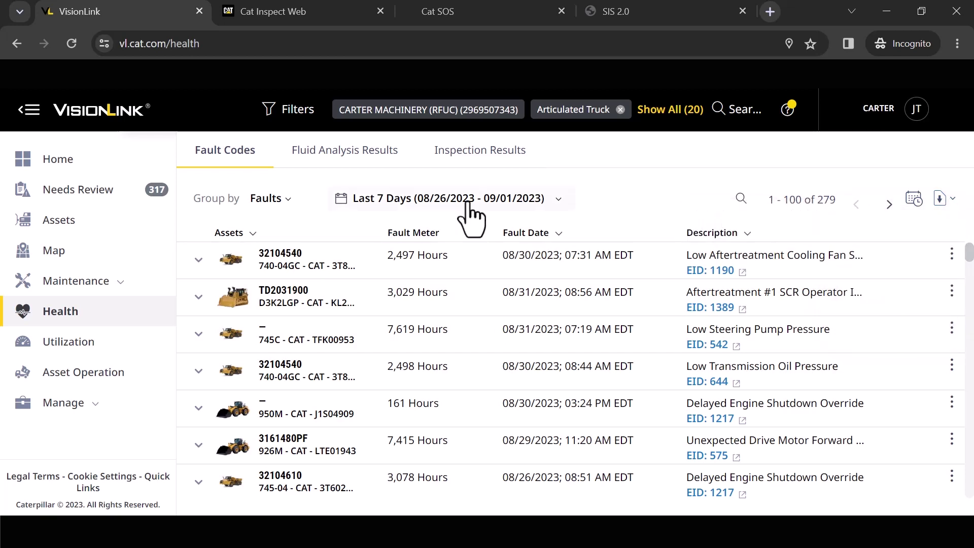